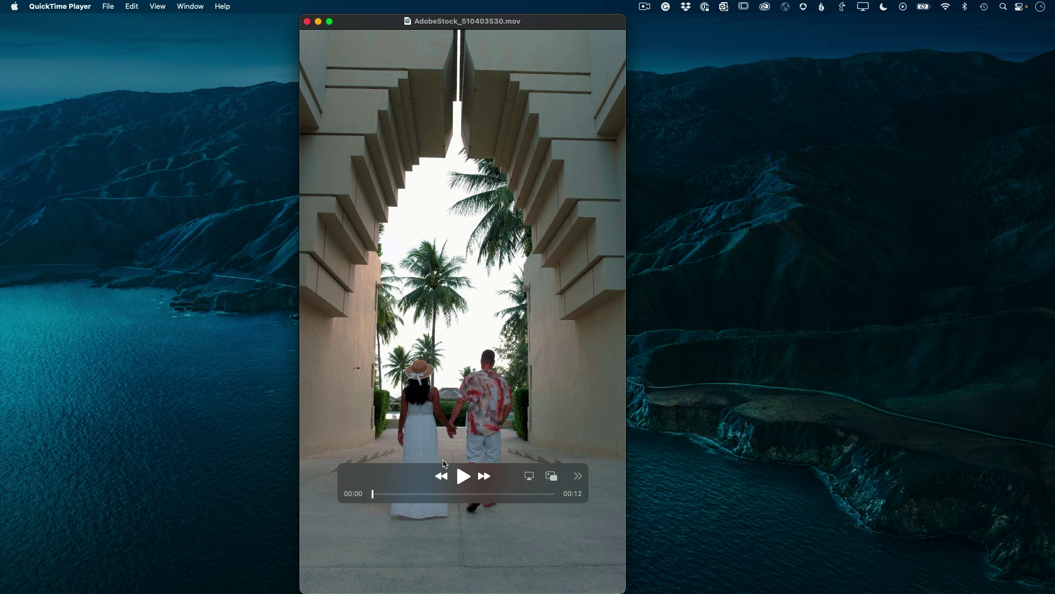
Preview the vertical clip AdobeStock_510403530.mov in QuickTime by playing and scrubbing through it
left_click(464, 477)
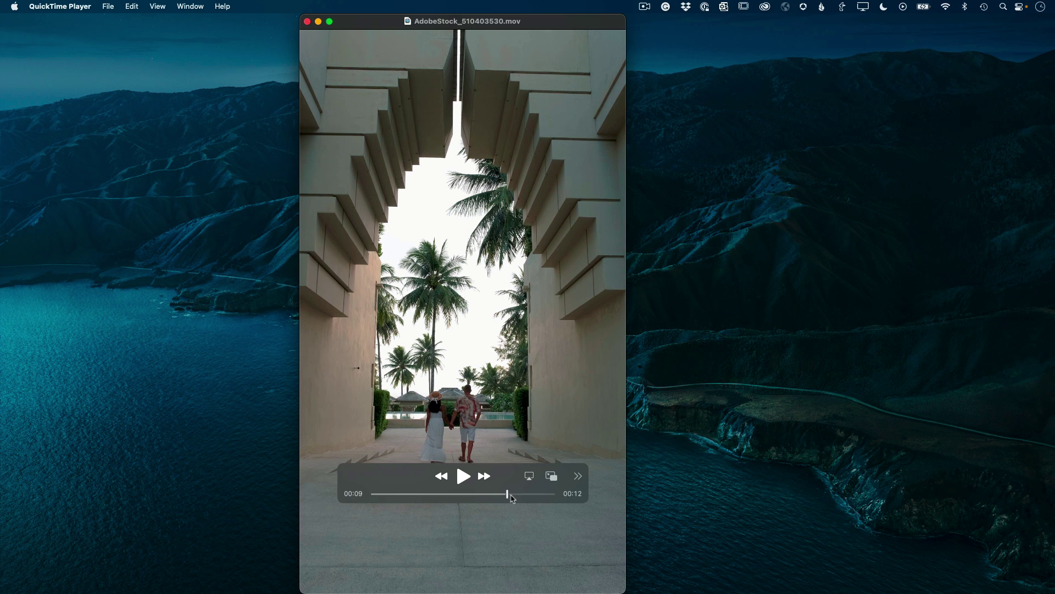
left_click_drag(506, 494, 443, 500)
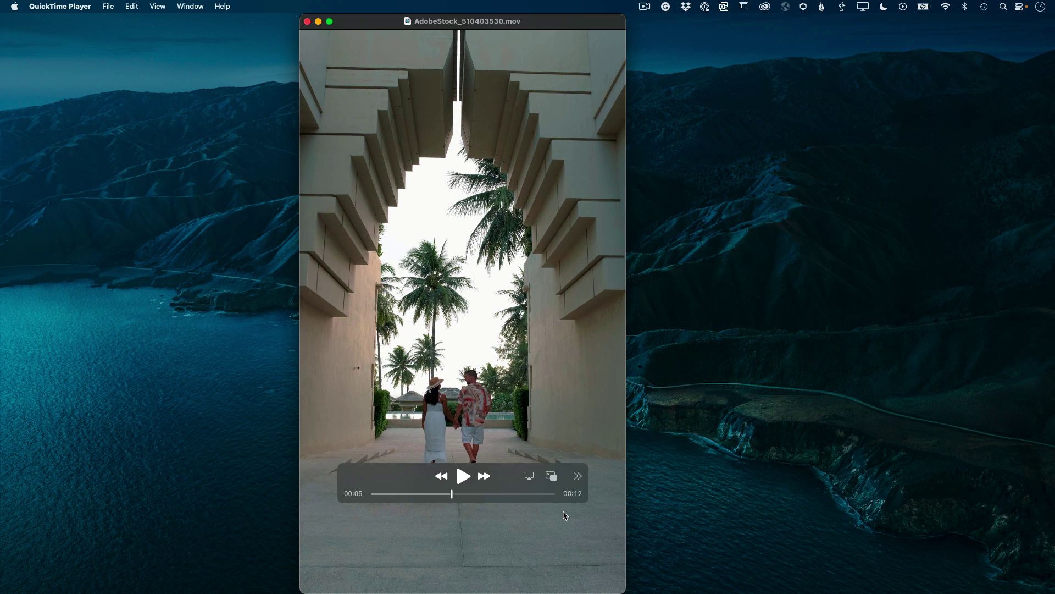
key("space")
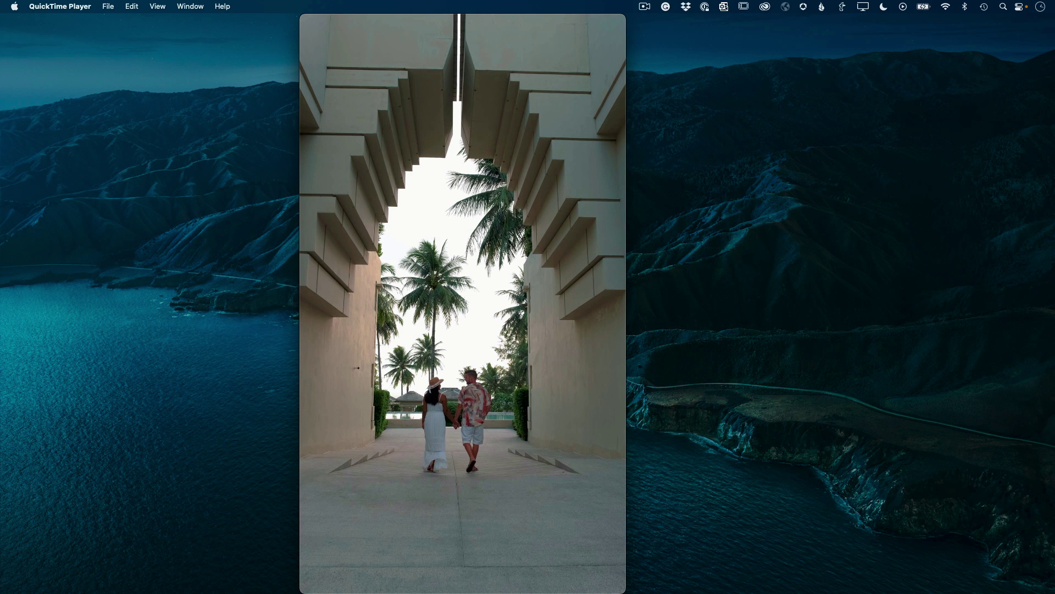
Create a new blank 3840 × 2160 px document from the UHDTV/4K 2160p preset
key("super+Tab")
key("super+Tab")
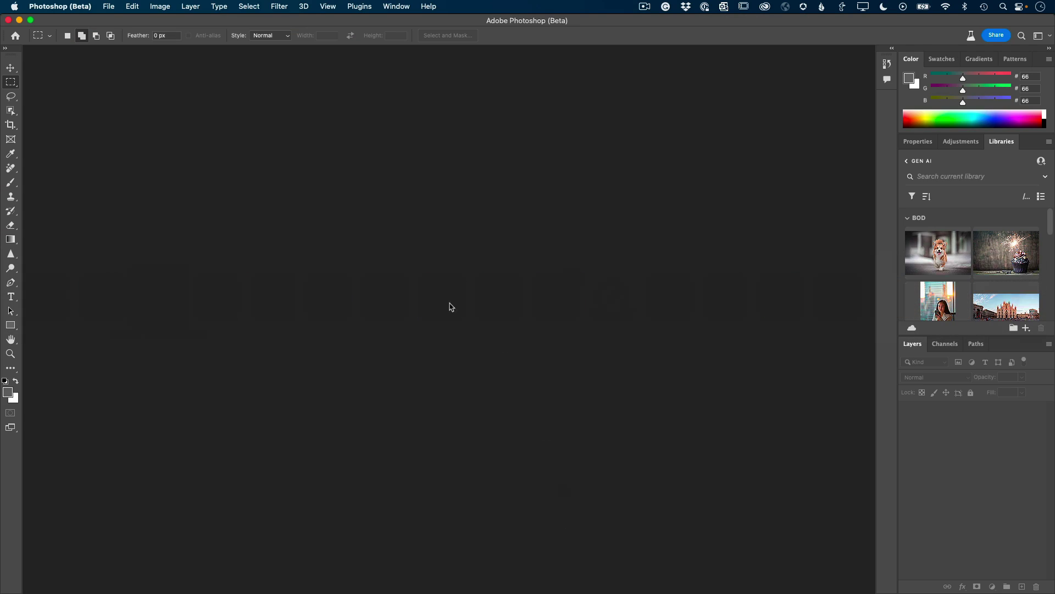
left_click(108, 8)
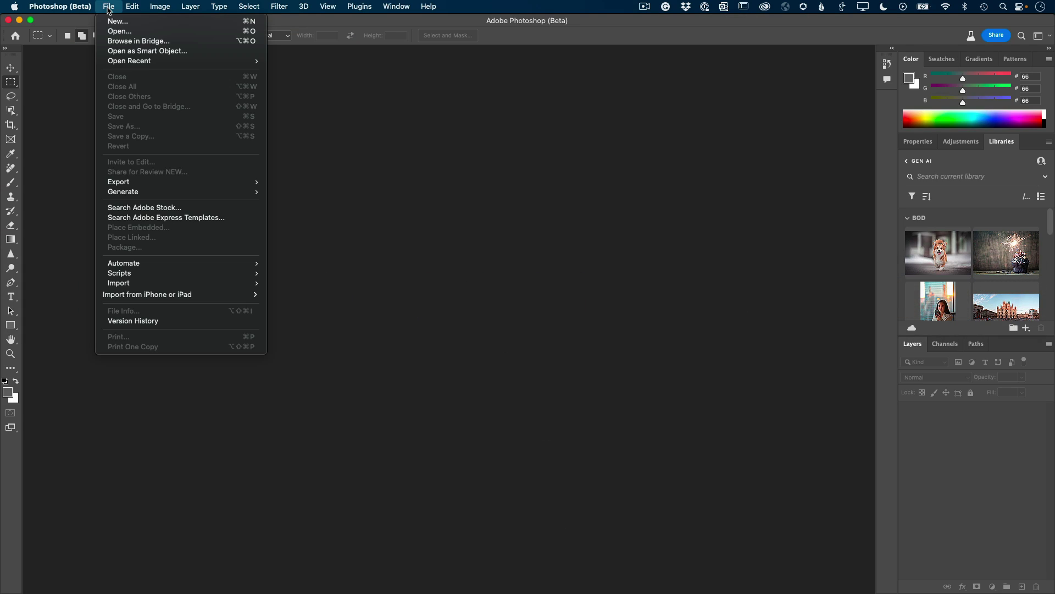
left_click(116, 22)
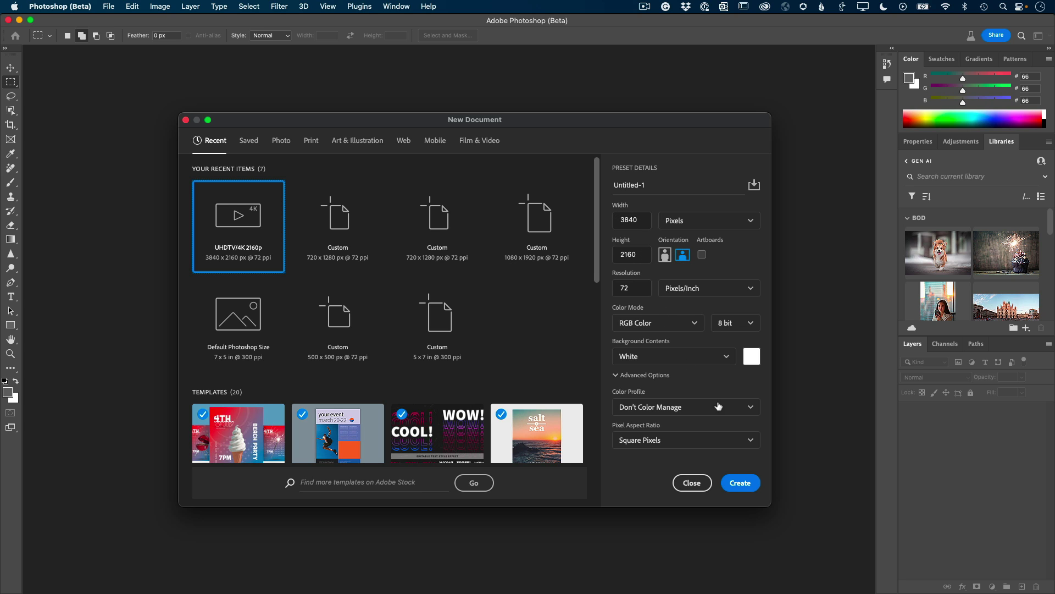
left_click(745, 486)
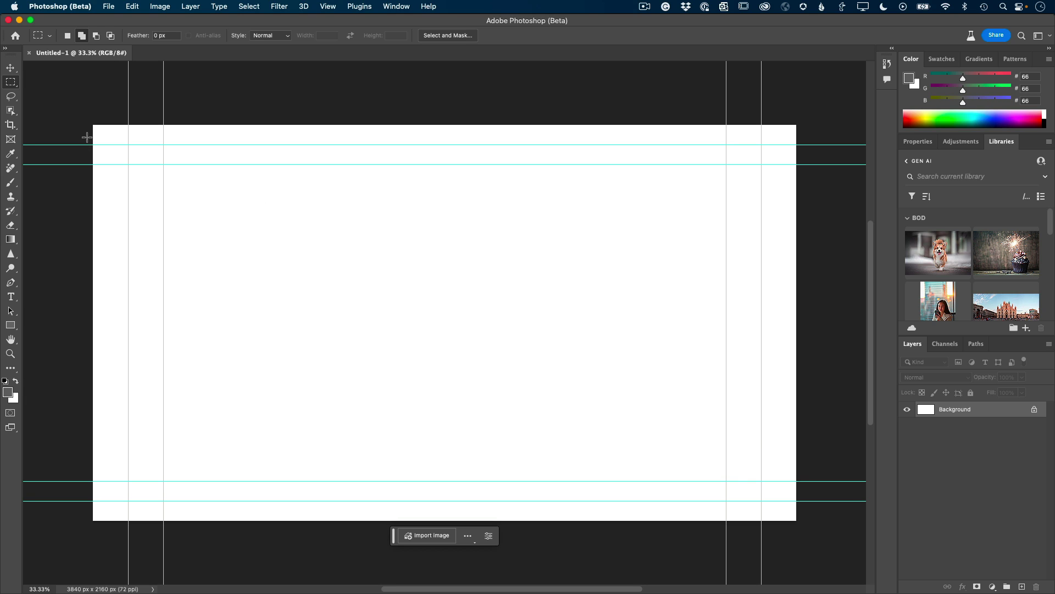
Place Embedded the clip AdobeStock_510403530.mov onto the canvas
left_click(109, 7)
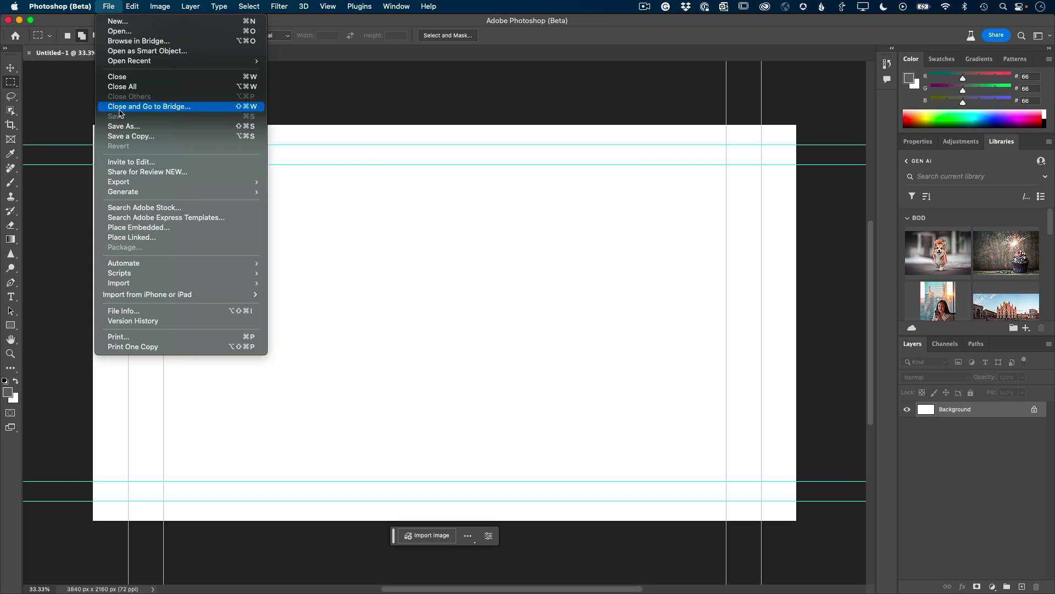
left_click(142, 229)
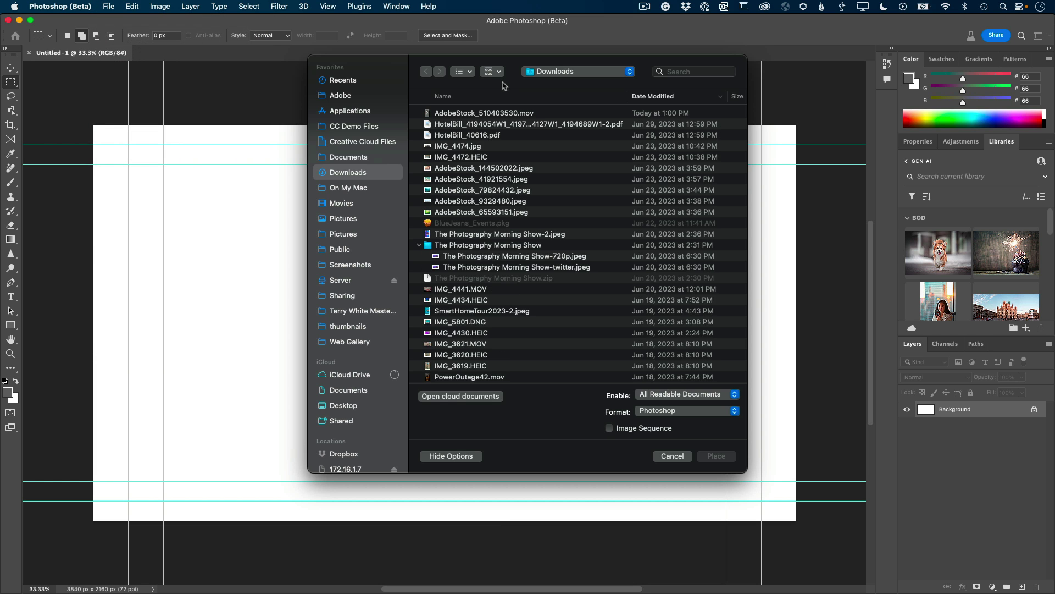
double_click(496, 113)
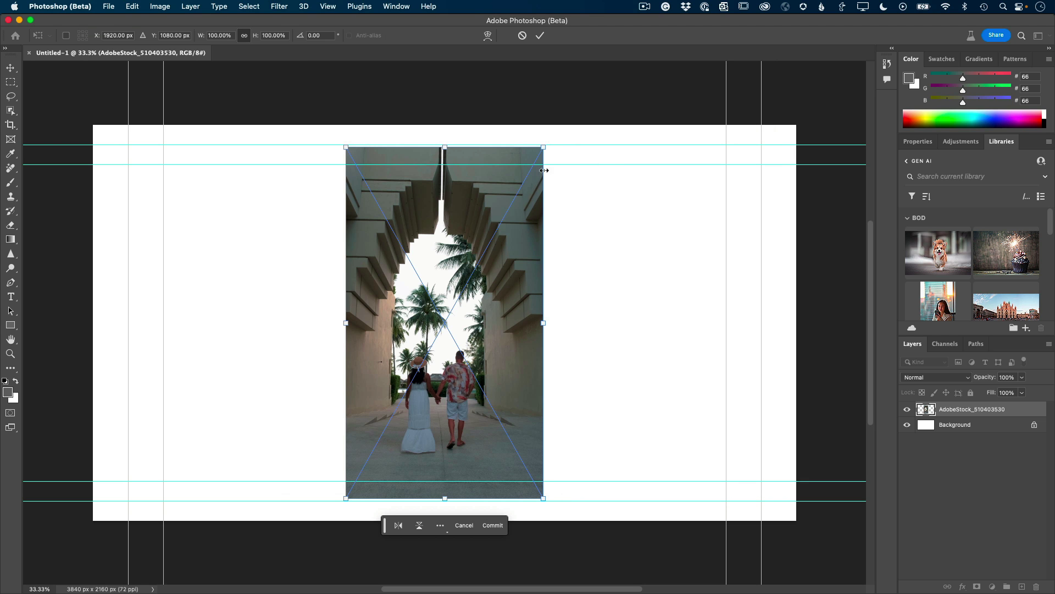
Scale the clip to full canvas height, centre it horizontally and commit
left_click_drag(543, 148, 569, 136)
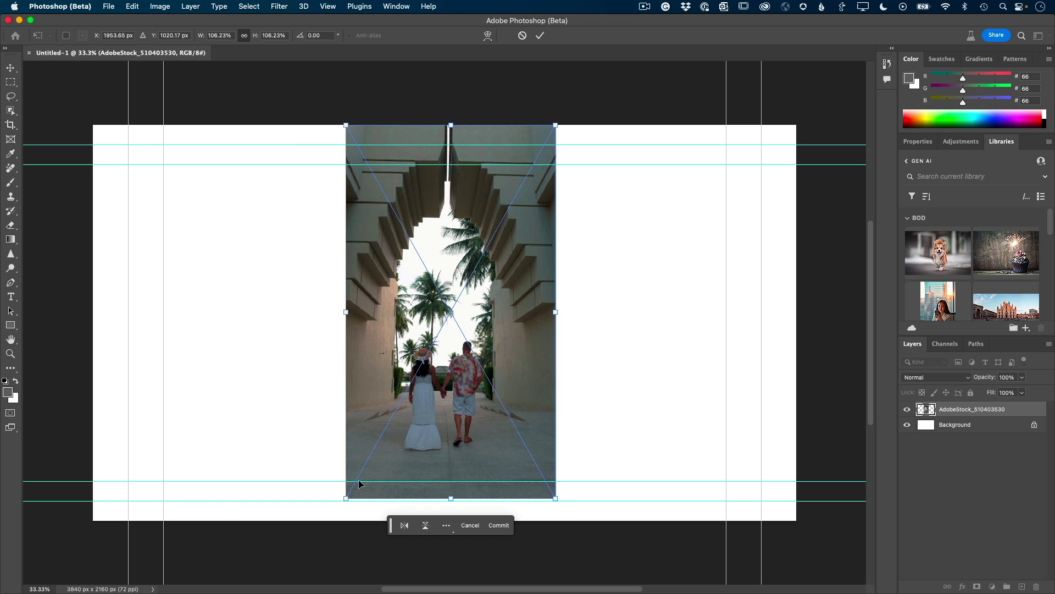
left_click_drag(346, 497, 324, 518)
left_click_drag(463, 428, 459, 431)
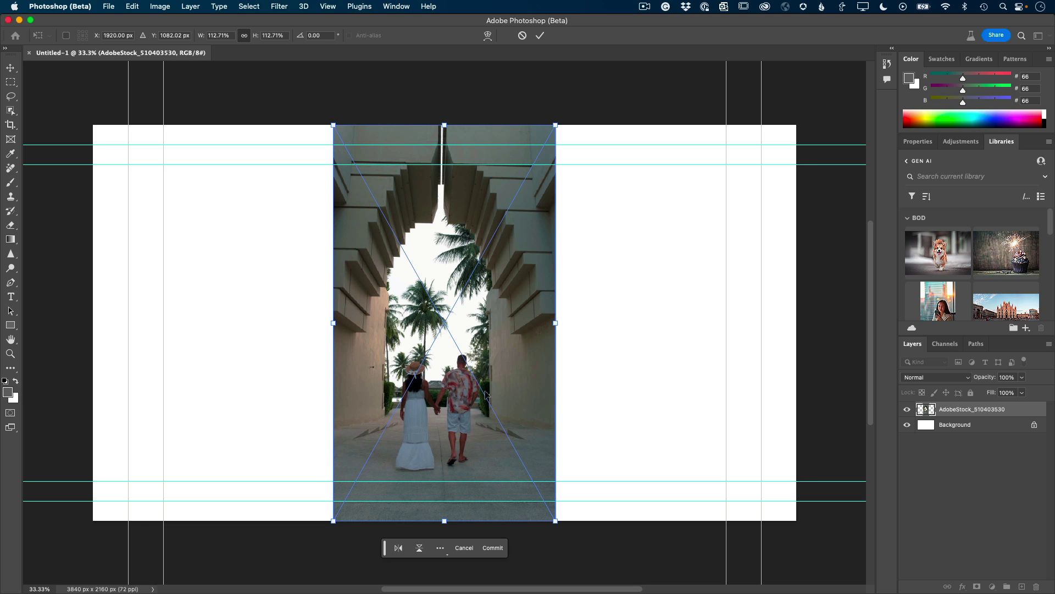
key("Return")
key("m")
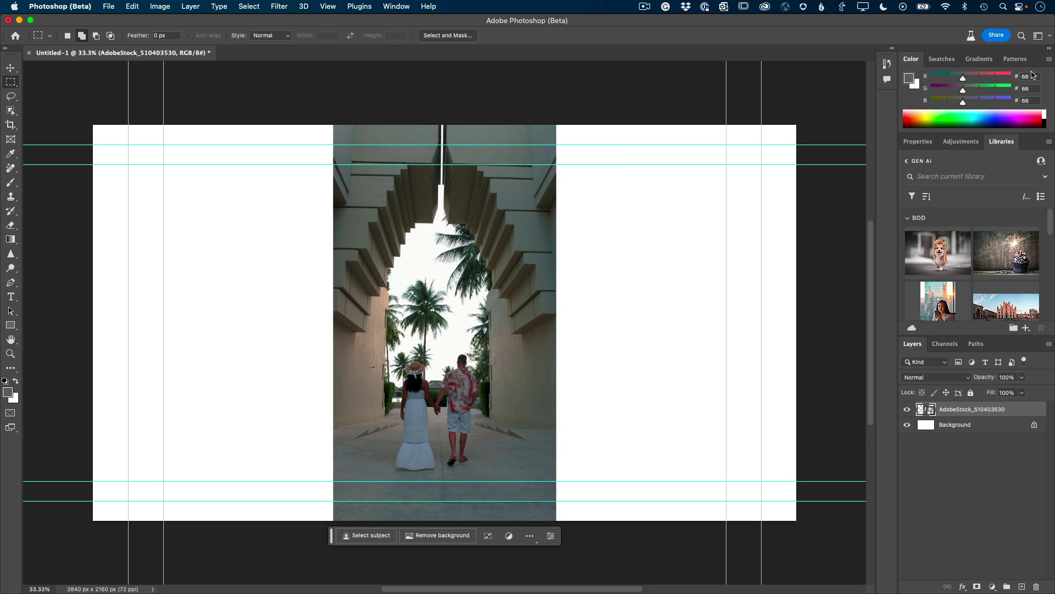
Switch to the Motion workspace, create a video timeline and play it from about two seconds
left_click(1039, 36)
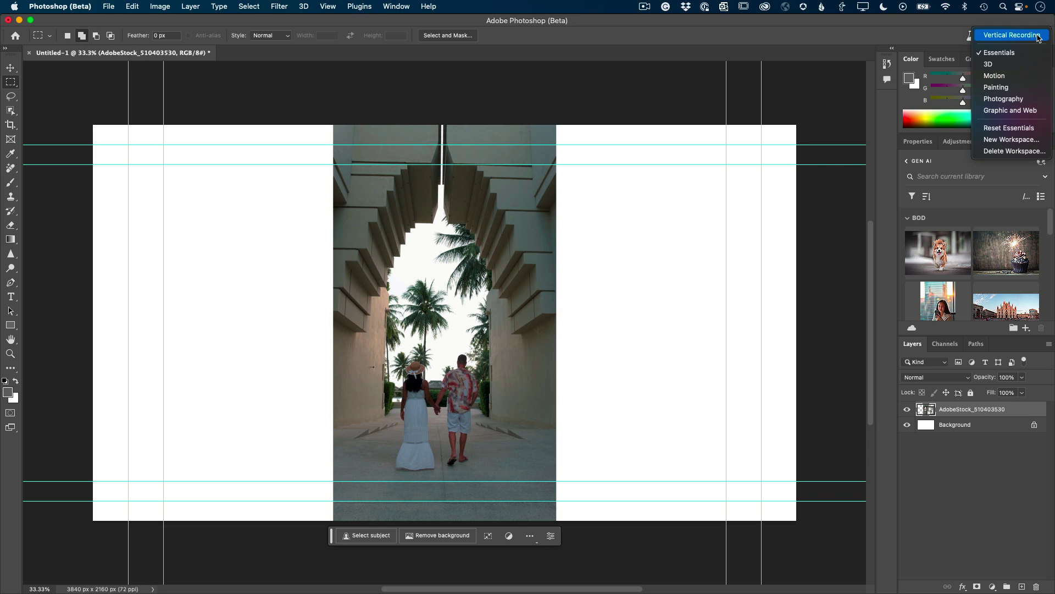
left_click(1020, 76)
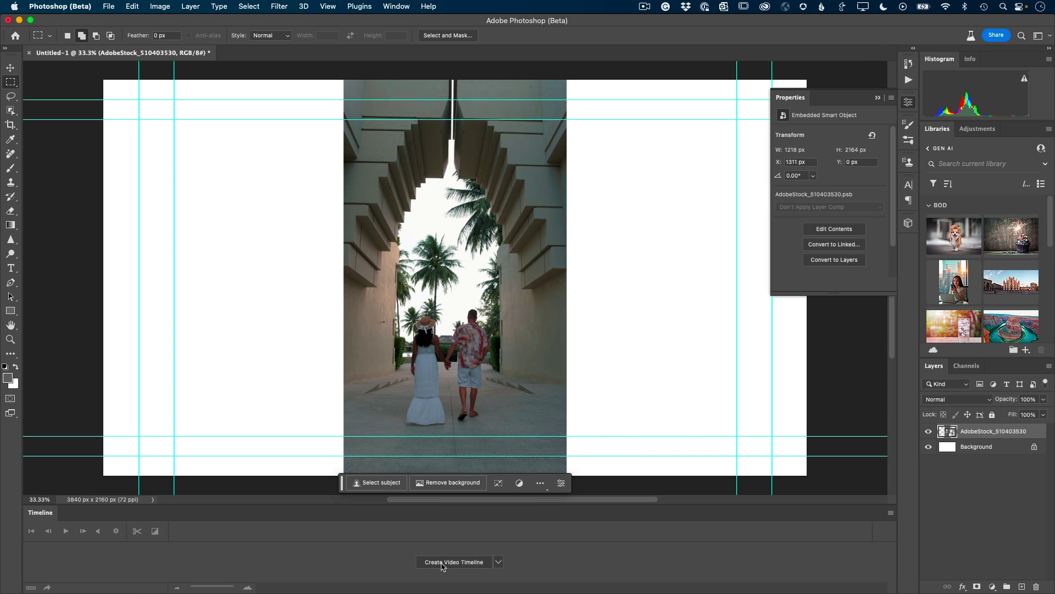
left_click(447, 563)
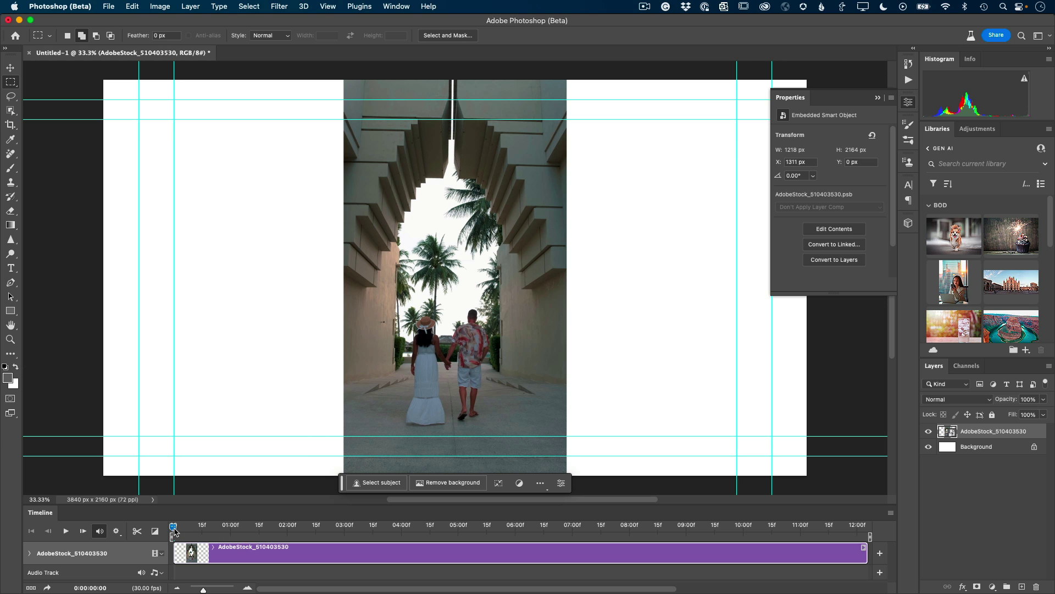
mouse_move(175, 530)
left_mouse_down()
mouse_move(300, 529)
mouse_move(172, 529)
mouse_move(168, 548)
left_mouse_up()
key("space")
Select both white side strips and run Generative Fill on them with an empty prompt
left_click_drag(96, 67, 347, 485)
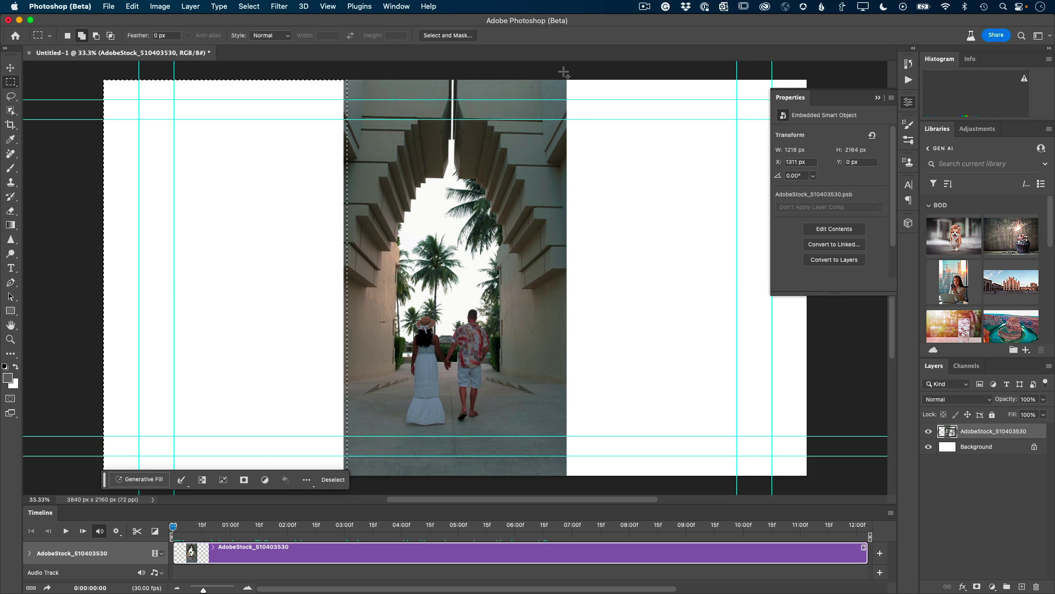
left_click_drag(563, 72, 808, 474)
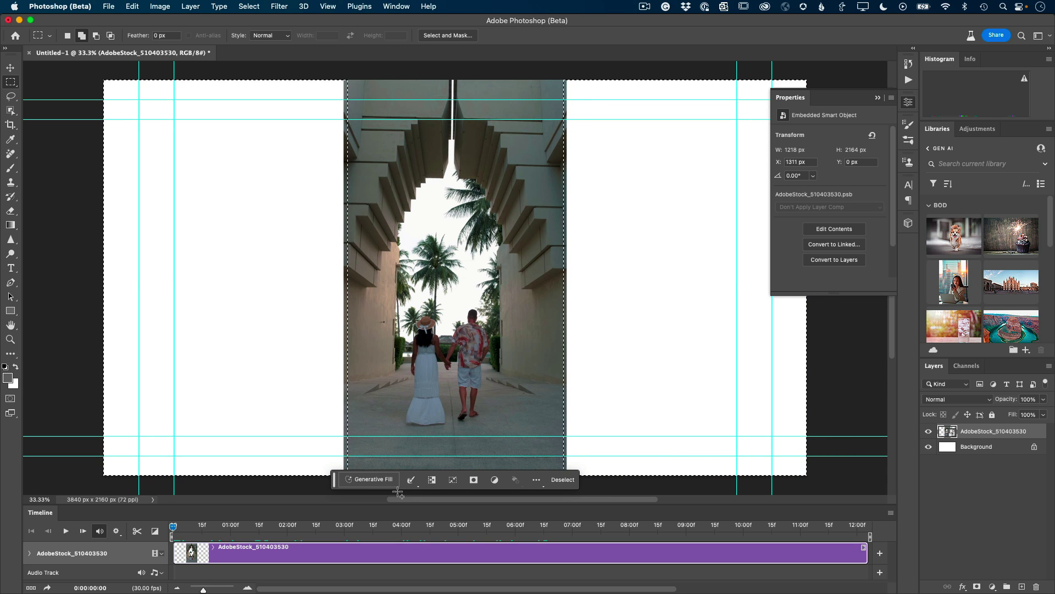
left_click(368, 480)
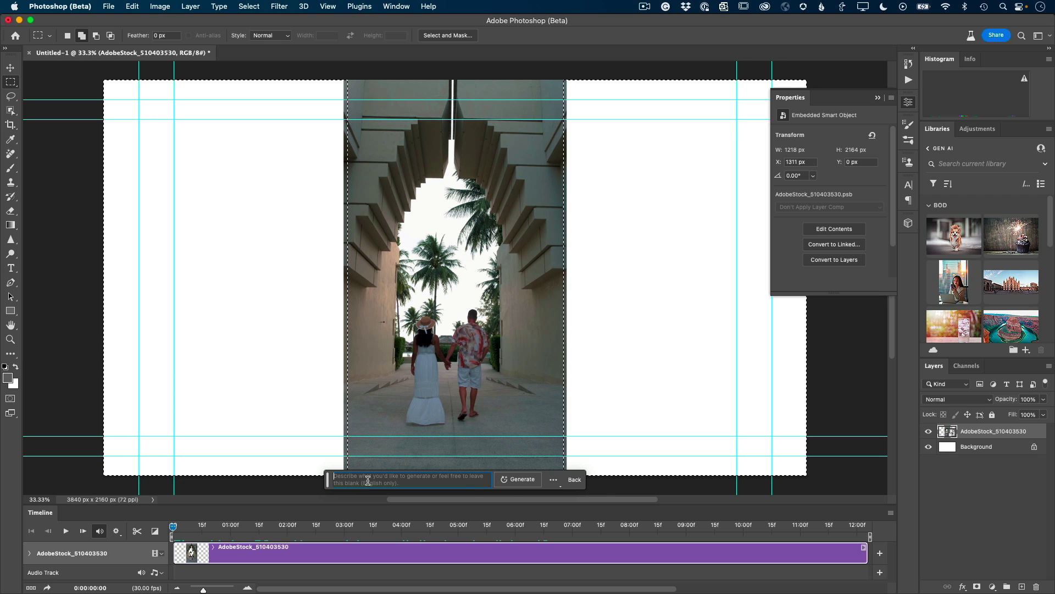
left_click(521, 479)
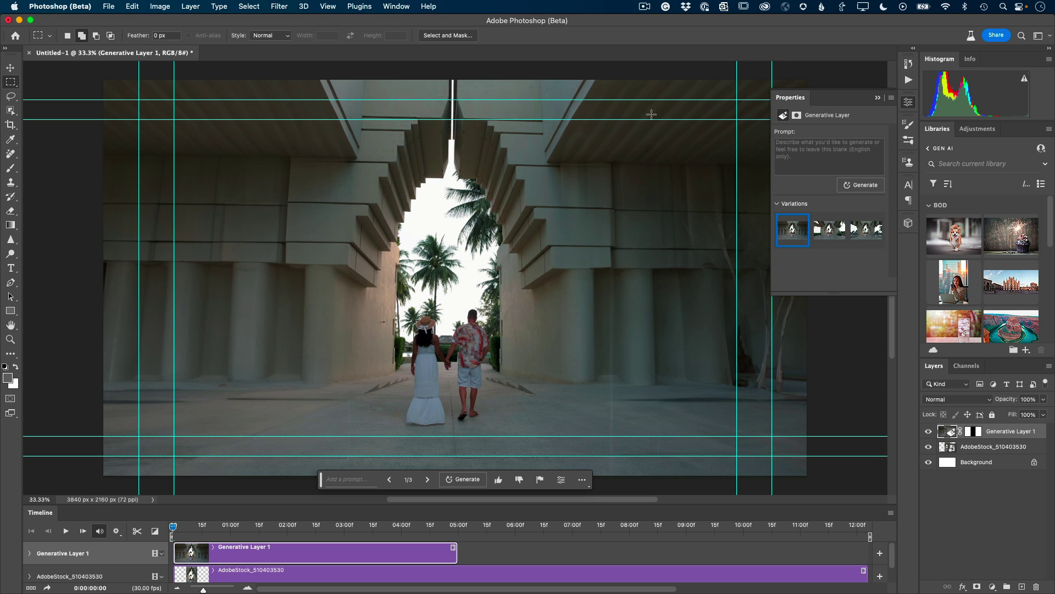
Compare variations 2 and 3, then keep variation 2 with palms and shrubs
left_click(822, 233)
left_click(864, 237)
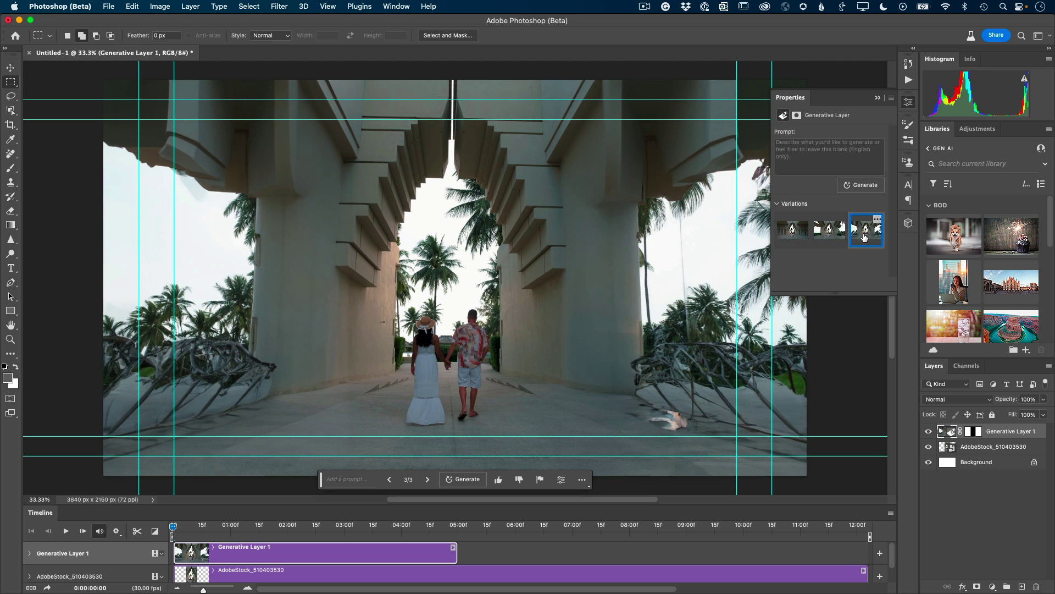
left_click(828, 235)
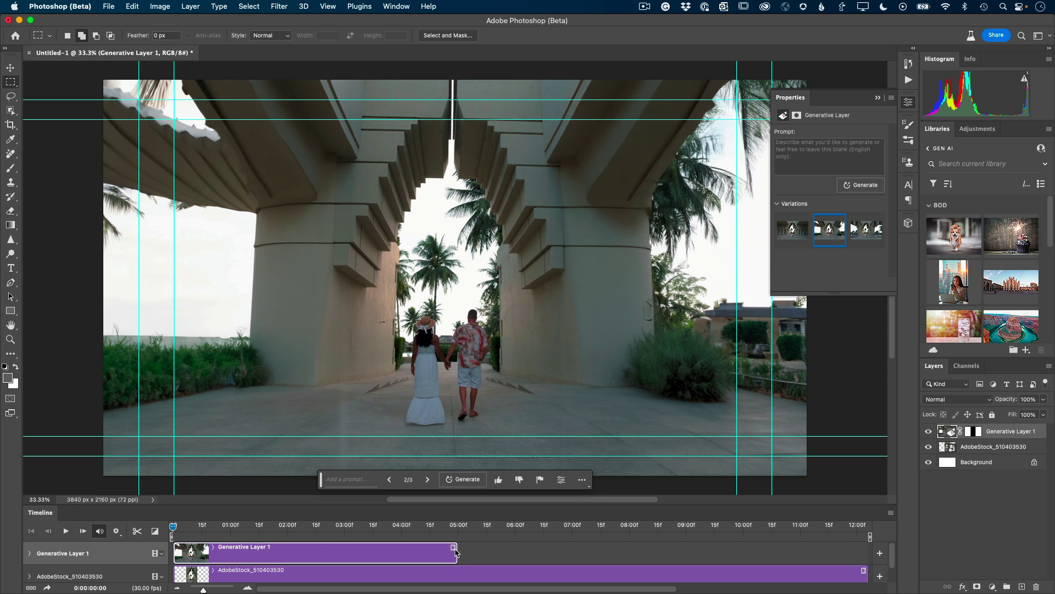
Stretch Generative Layer 1 to the 12-second timeline end, scrub to check, then hide it
left_click_drag(456, 550, 872, 560)
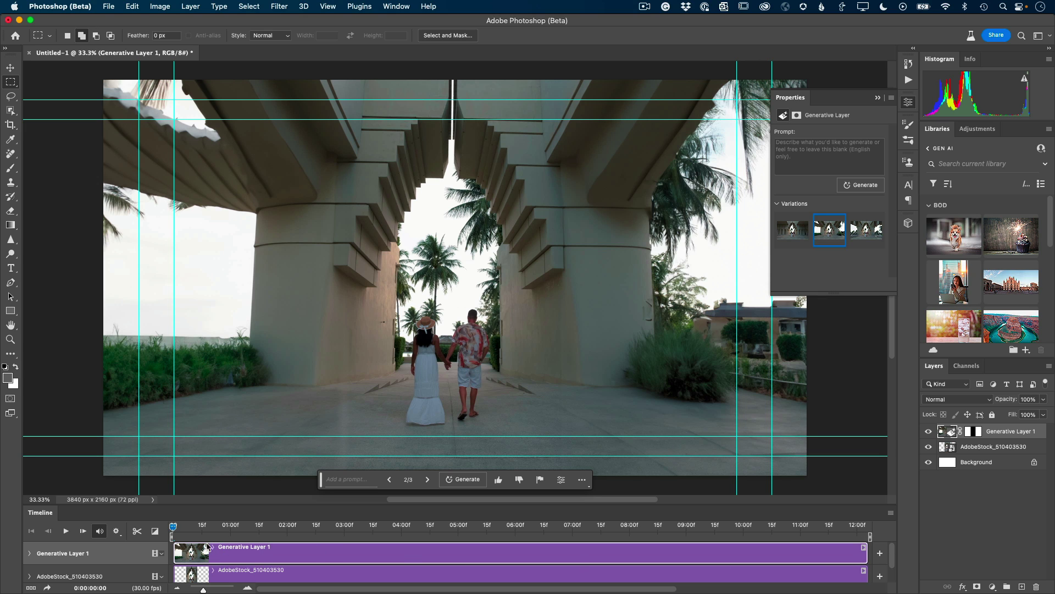
left_click_drag(174, 530, 643, 589)
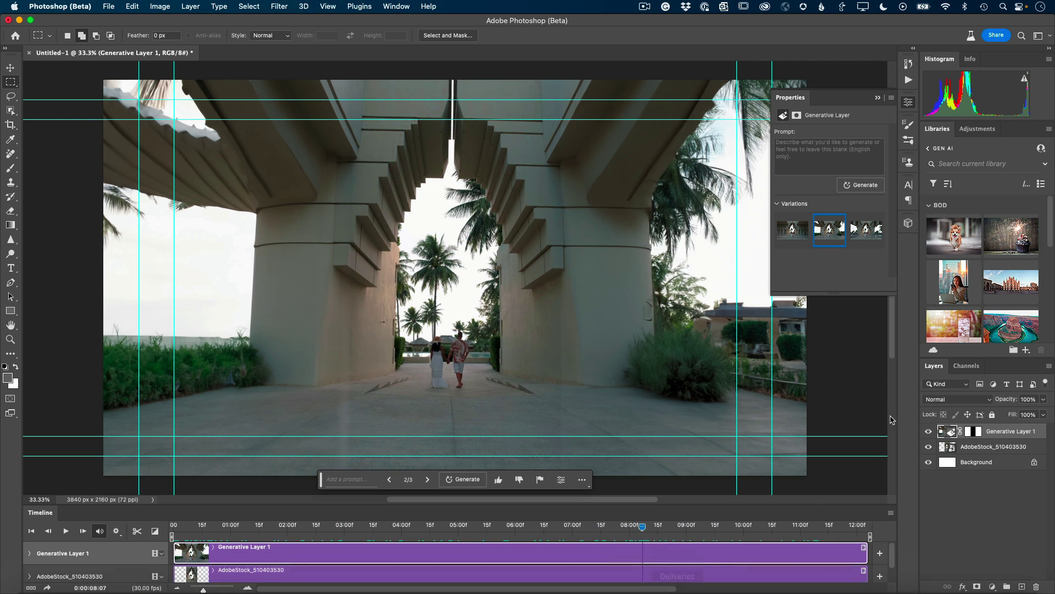
left_click(929, 431)
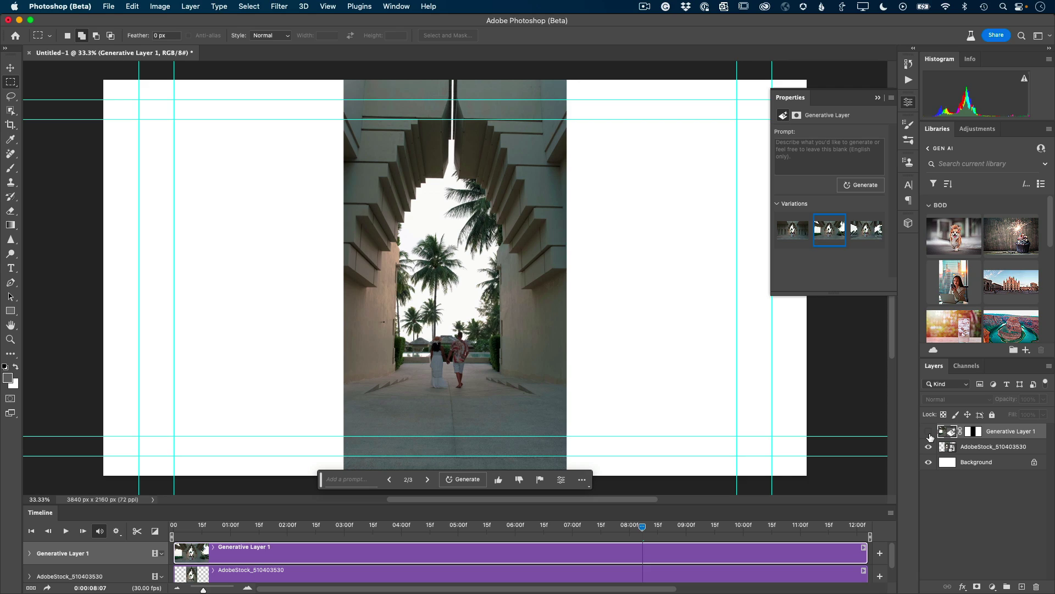
left_click(929, 432)
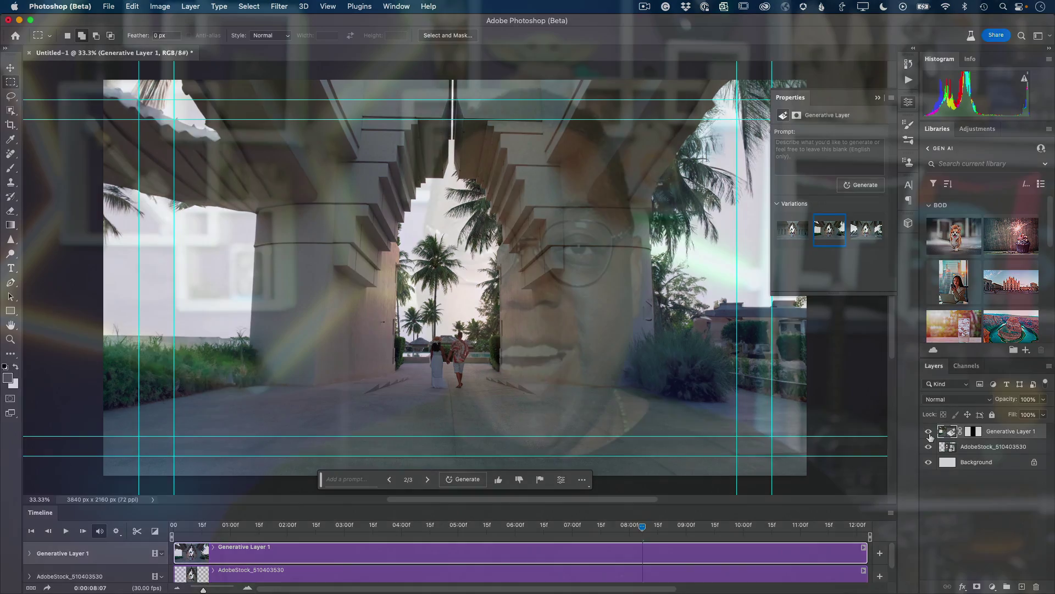